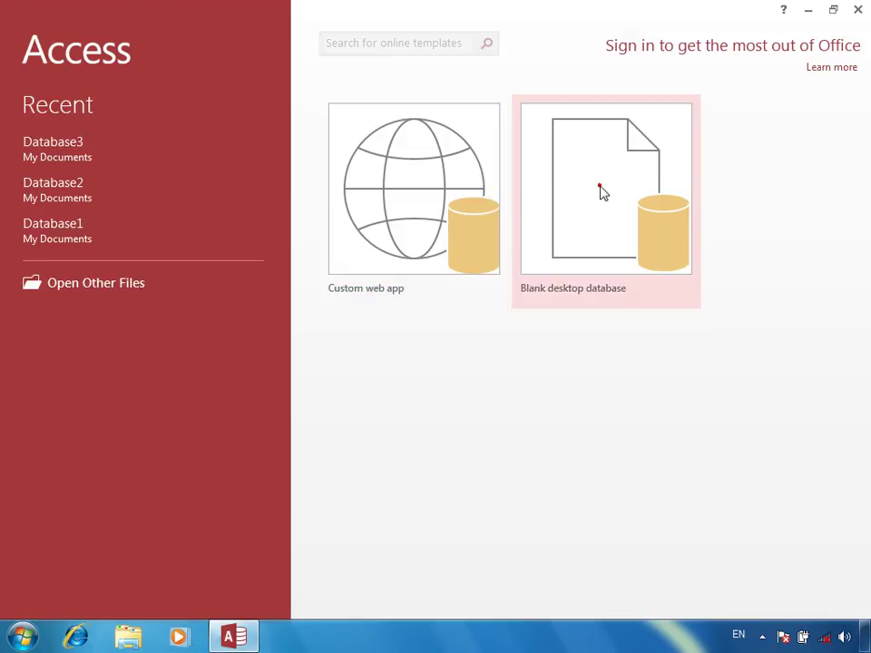
- Create a blank desktop database named Database4 and close its default table
{"action": "left_click", "coordinate": [602, 190]}
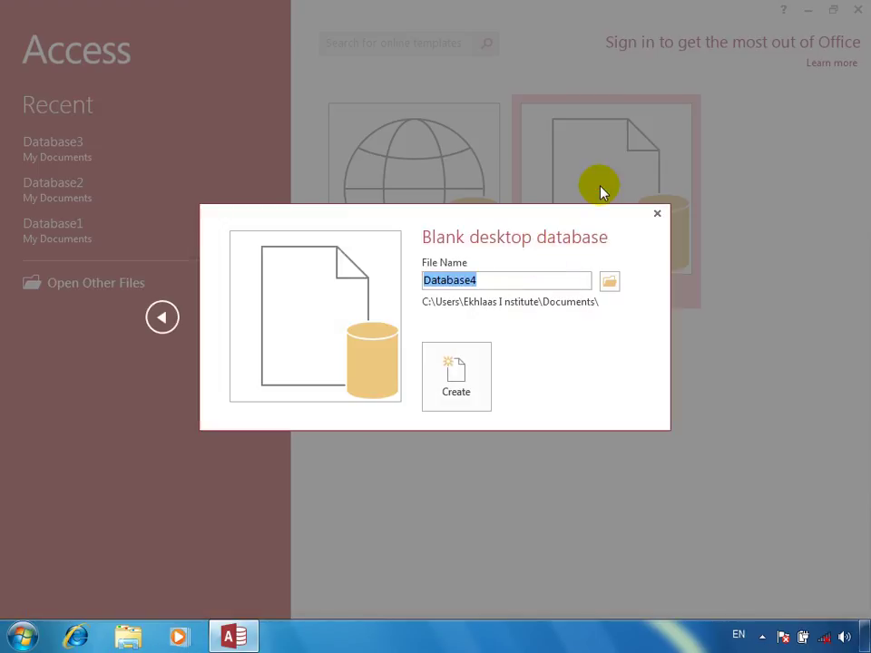
{"action": "left_click", "coordinate": [463, 370]}
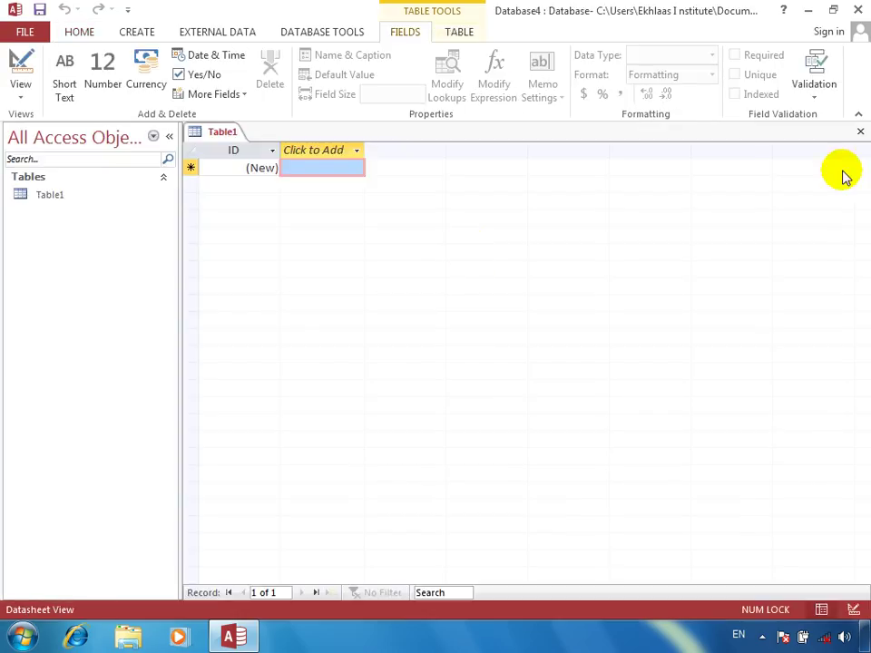
{"action": "left_click", "coordinate": [860, 132]}
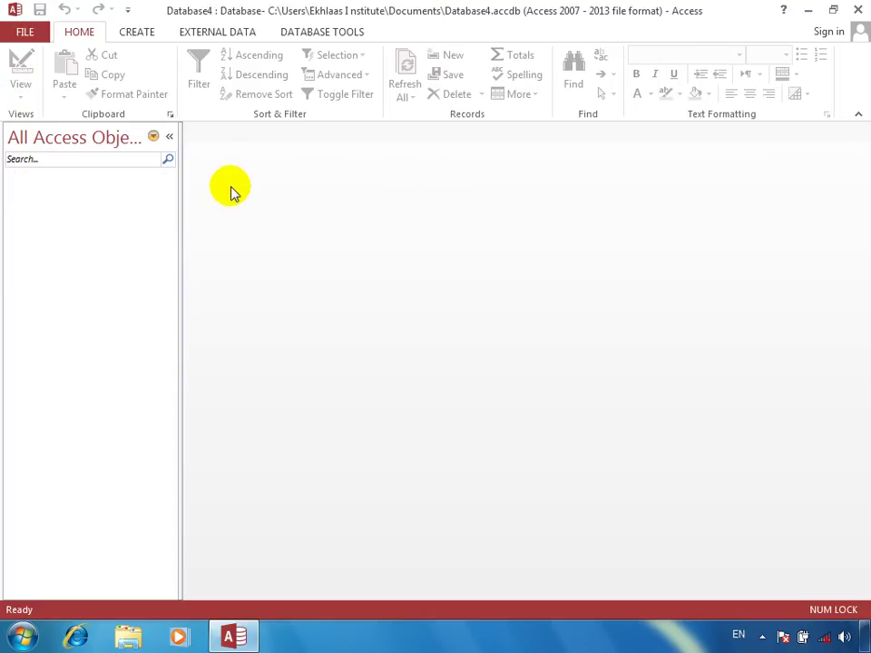
- Start a new table in Design view and add an empno field with the AutoNumber data type
{"action": "left_click", "coordinate": [127, 32]}
{"action": "left_click", "coordinate": [120, 68]}
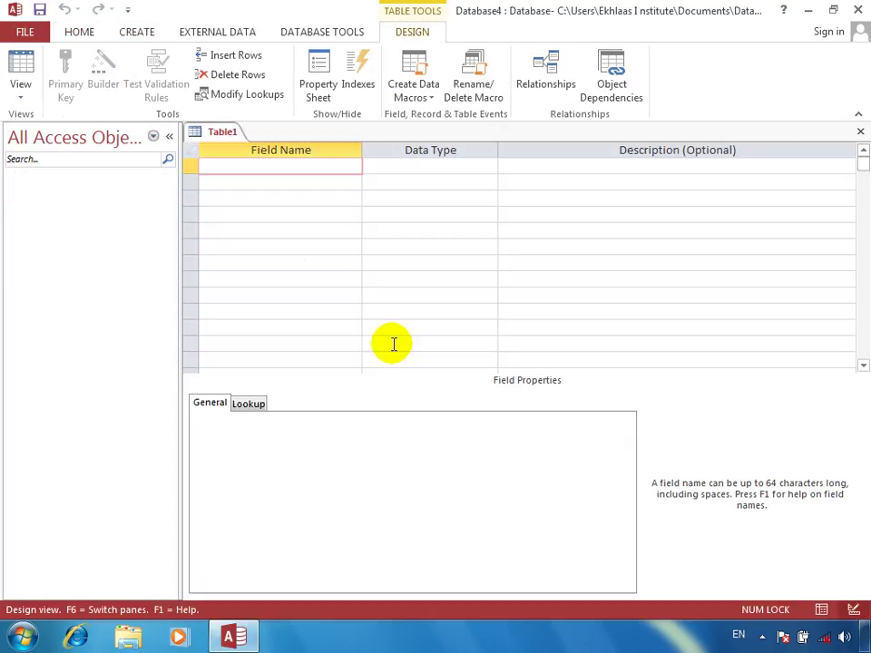
{"action": "type", "text": "empno"}
{"action": "key", "text": "Tab"}
{"action": "type", "text": "a"}
{"action": "key", "text": "Tab"}
{"action": "key", "text": "Tab"}
- Add the ename and job fields to the table design, both as Short Text
{"action": "type", "text": "ename"}
{"action": "key", "text": "Tab"}
{"action": "key", "text": "Tab"}
{"action": "key", "text": "Tab"}
{"action": "type", "text": "job"}
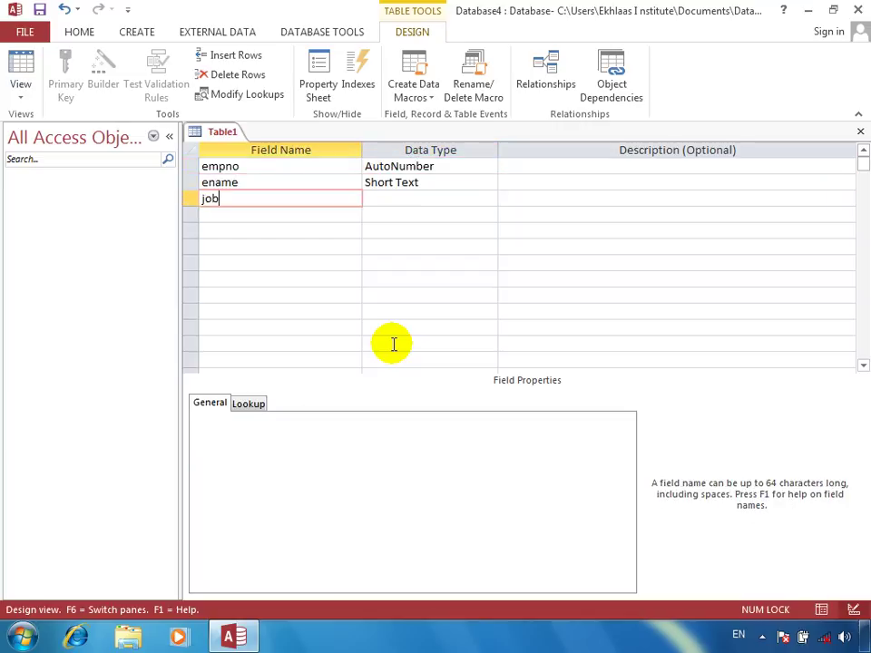
{"action": "key", "text": "Tab"}
{"action": "key", "text": "Tab"}
{"action": "key", "text": "Tab"}
- Add a salary field with the Number data type, and close the table design without saving it
{"action": "type", "text": "salary"}
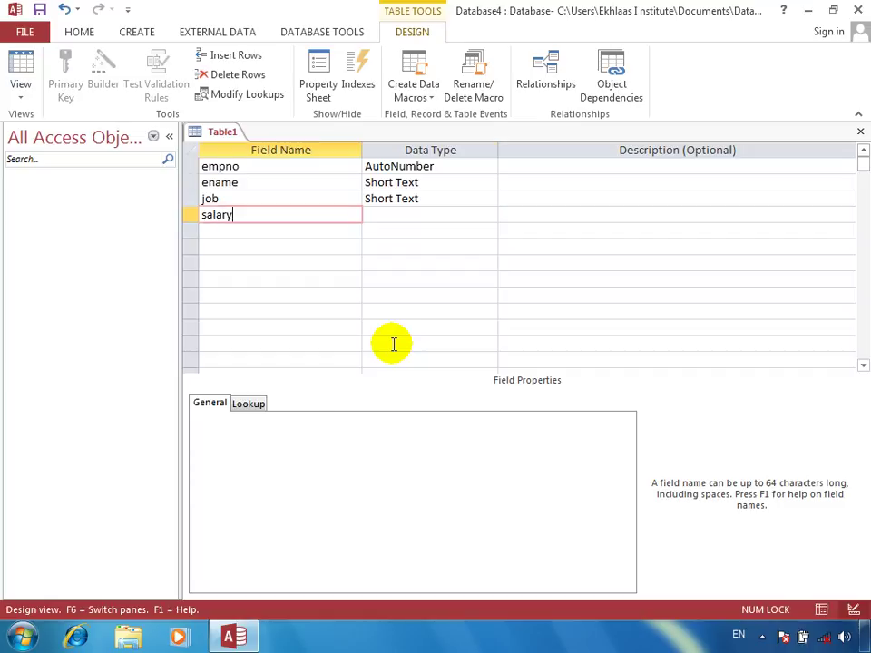
{"action": "key", "text": "Tab"}
{"action": "type", "text": "n"}
{"action": "key", "text": "Tab"}
{"action": "key", "text": "Tab"}
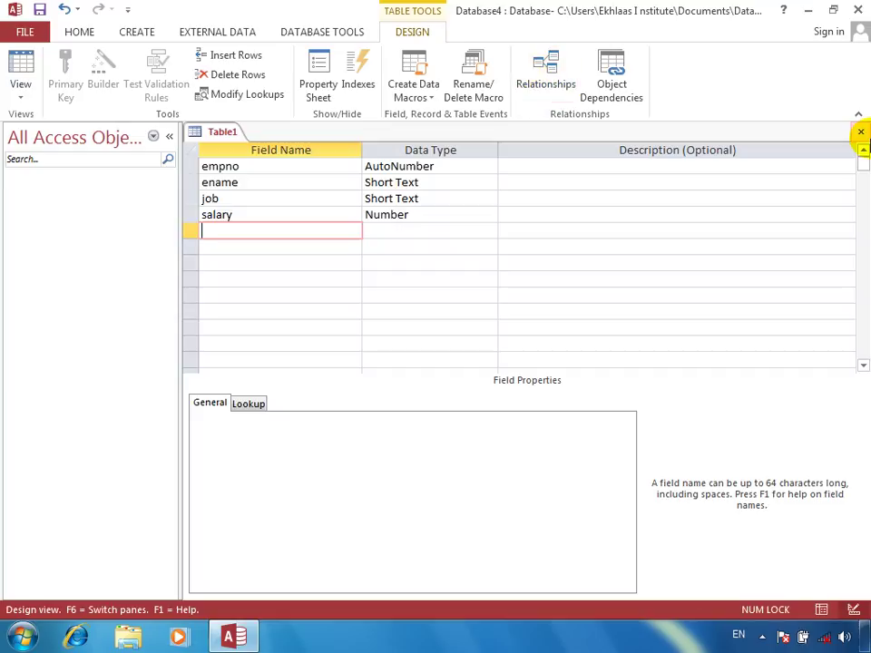
{"action": "left_click", "coordinate": [861, 132]}
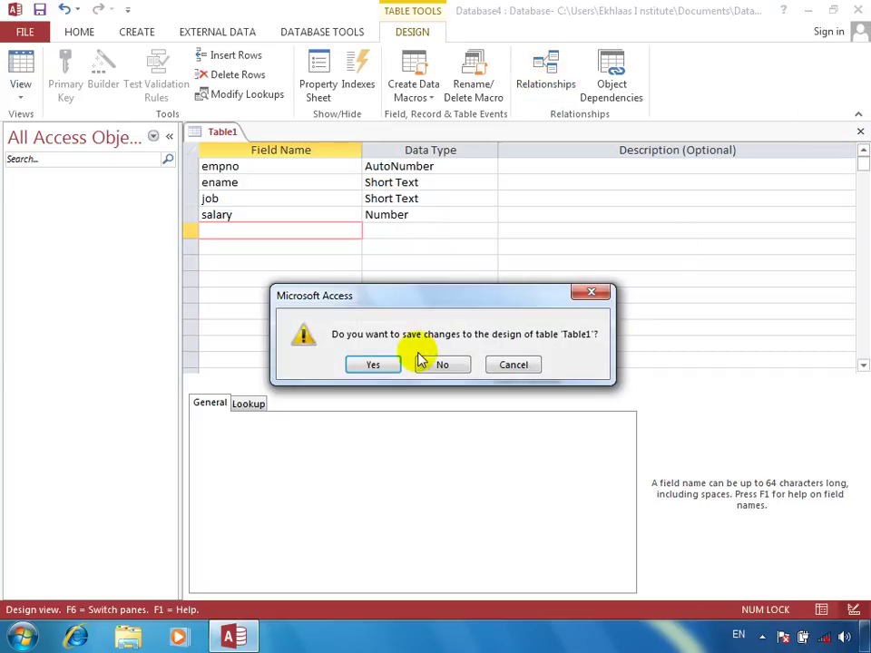
{"action": "left_click", "coordinate": [454, 365]}
- Create another blank desktop database under the suggested name Database5
{"action": "left_click", "coordinate": [21, 30]}
{"action": "left_click", "coordinate": [47, 116]}
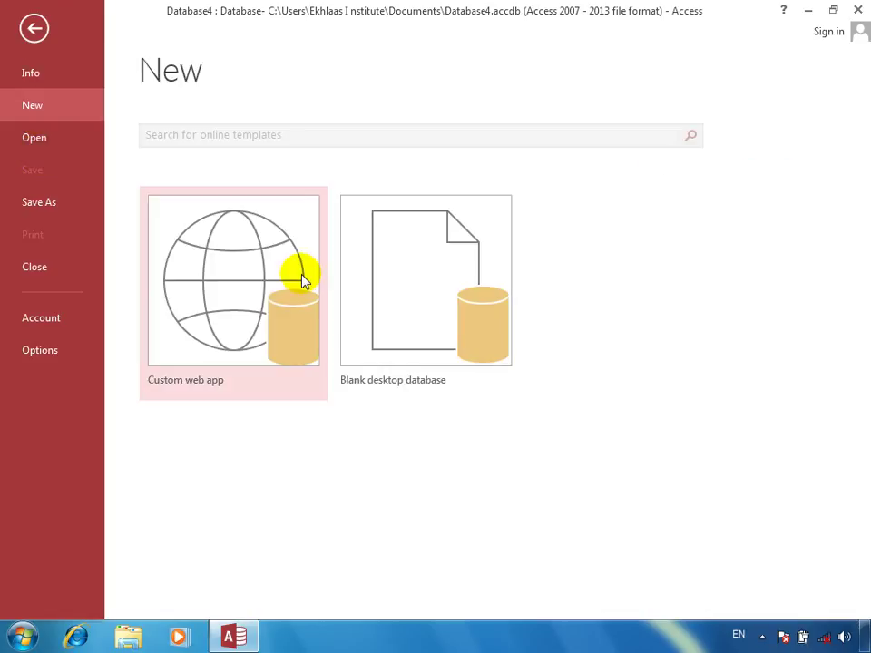
{"action": "left_click", "coordinate": [476, 334]}
{"action": "left_click", "coordinate": [494, 395]}
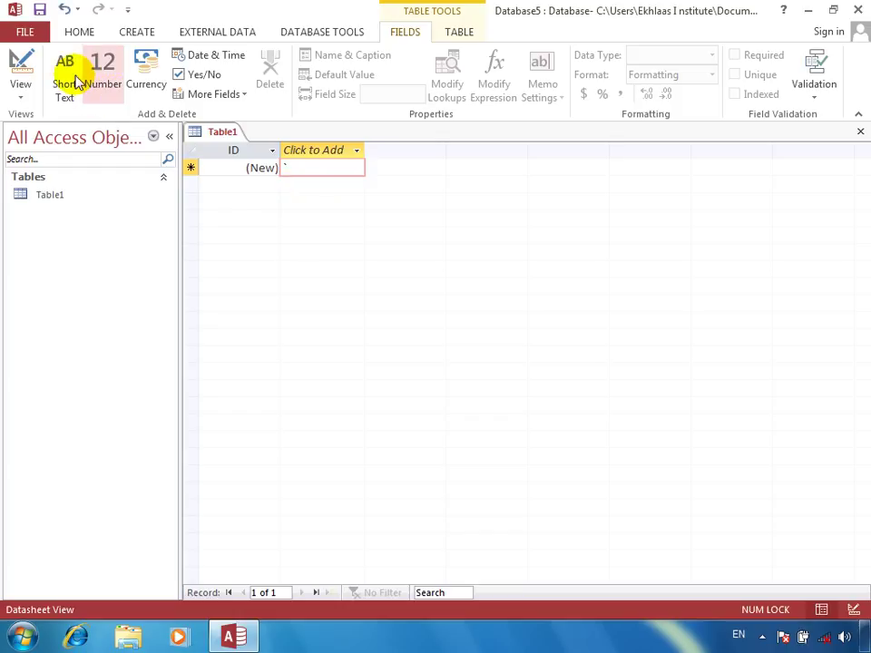
- Try to create a custom web app named My New App without a web location, saving the changes to Table1
{"action": "left_click", "coordinate": [24, 36]}
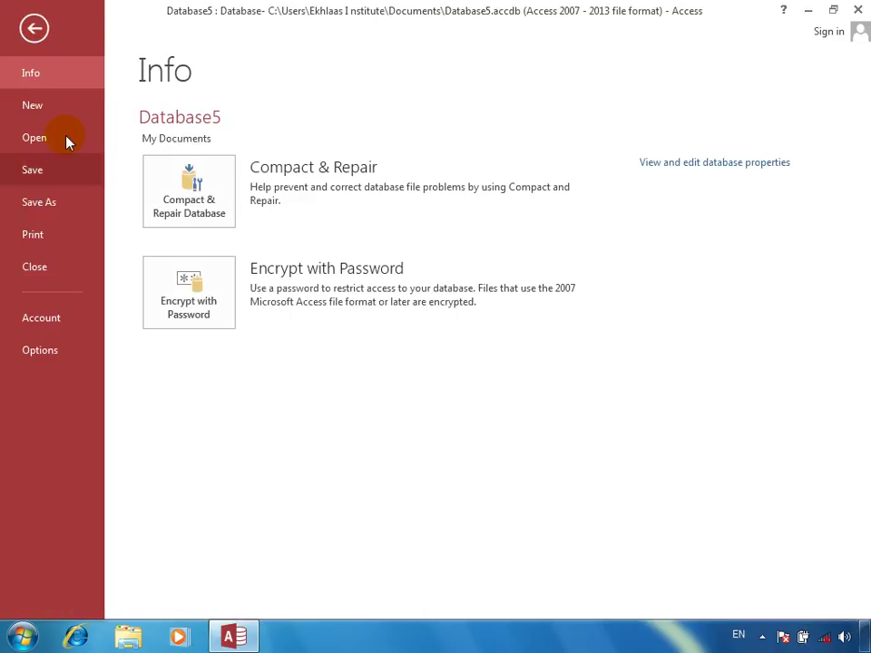
{"action": "left_click", "coordinate": [58, 108]}
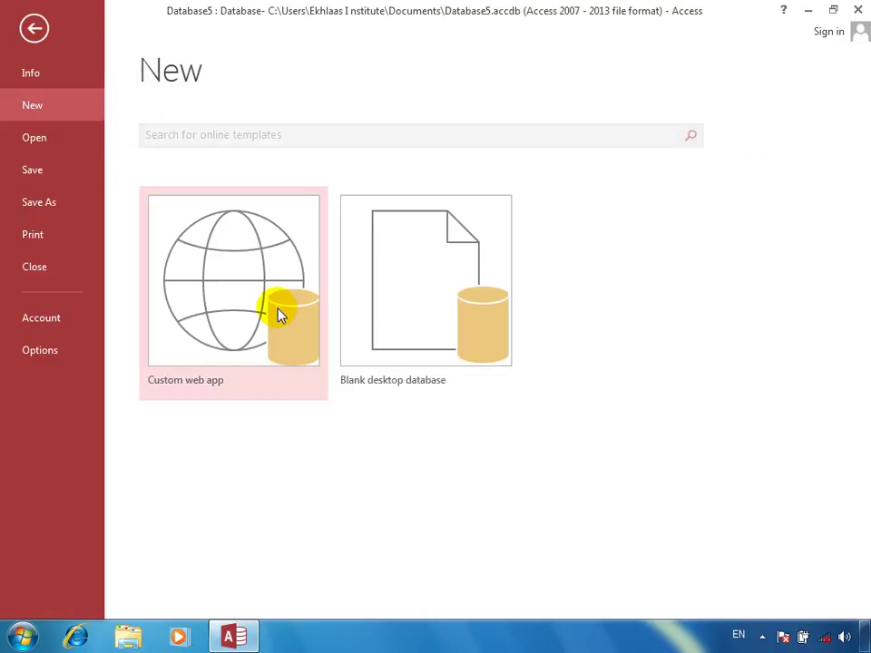
{"action": "left_click", "coordinate": [198, 341]}
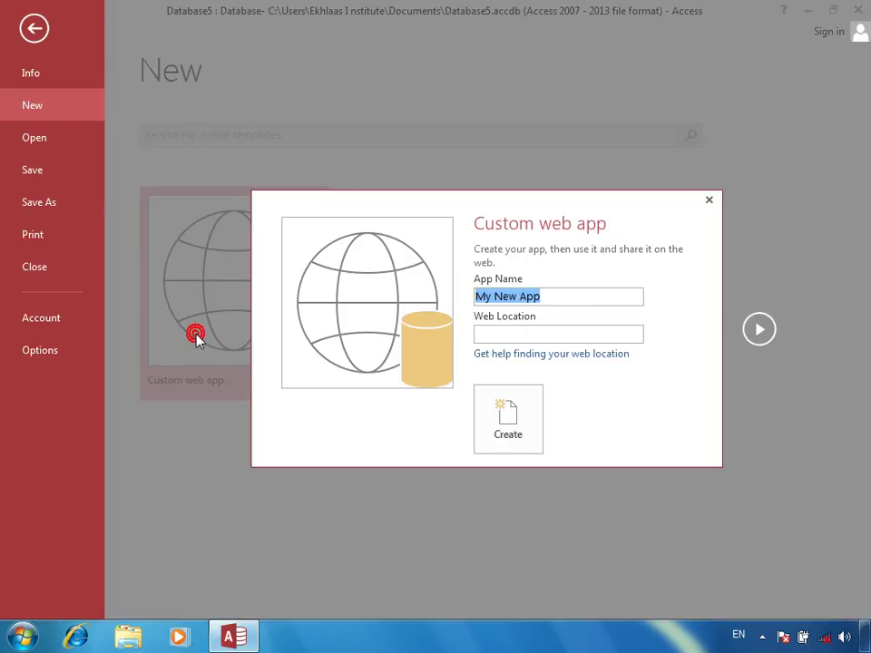
{"action": "left_click", "coordinate": [504, 434]}
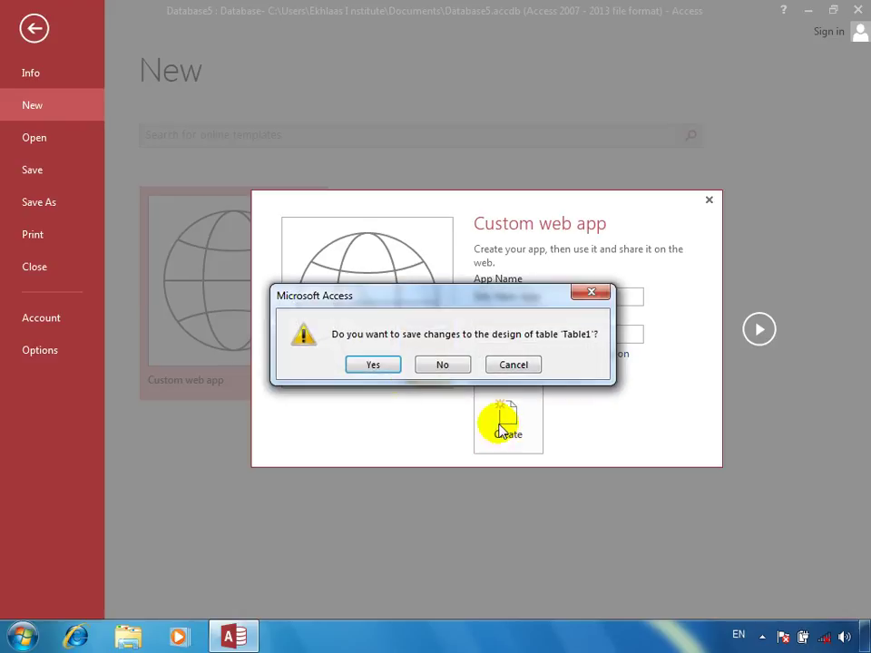
{"action": "left_click", "coordinate": [380, 365]}
{"action": "left_click", "coordinate": [436, 253]}
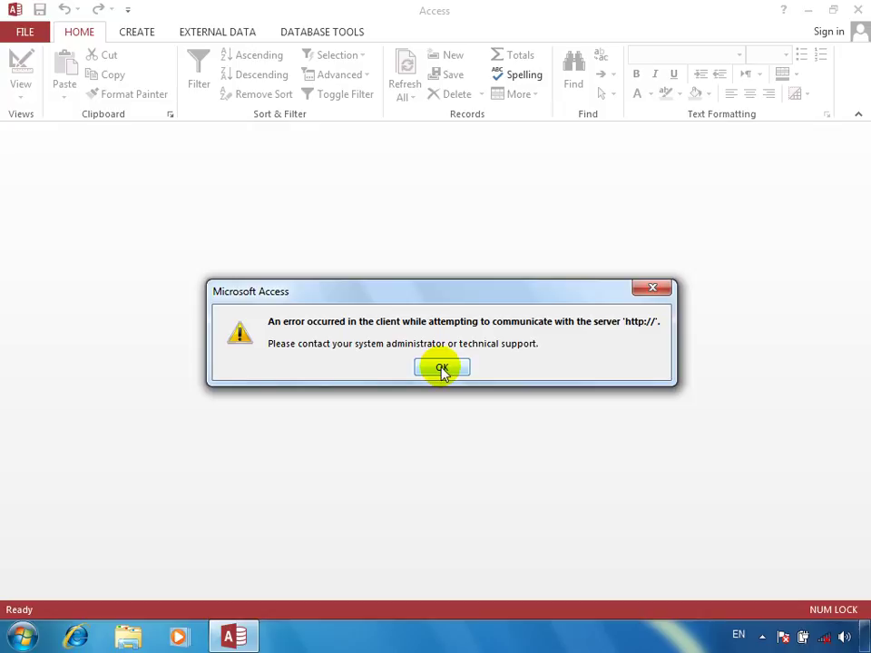
{"action": "left_click", "coordinate": [442, 368]}
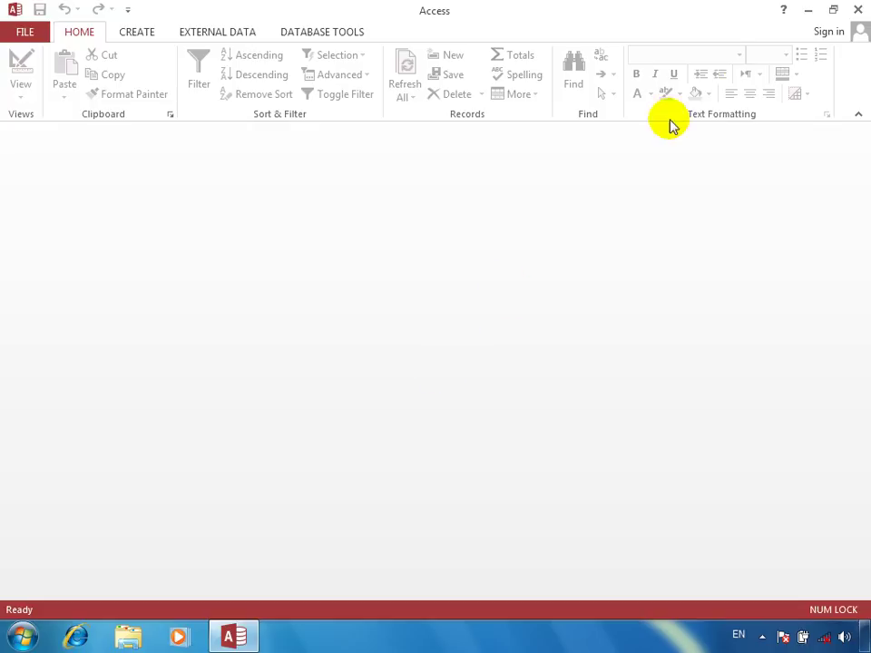
- Minimize Access and open Notepad in a maximized window
{"action": "left_click", "coordinate": [809, 11]}
{"action": "left_click", "coordinate": [487, 389]}
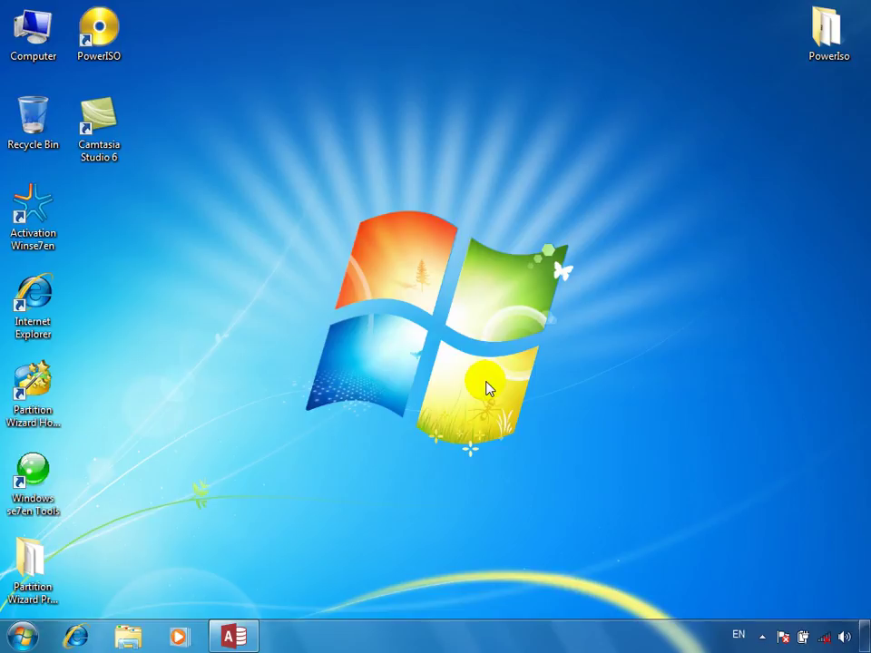
{"action": "key", "text": "super"}
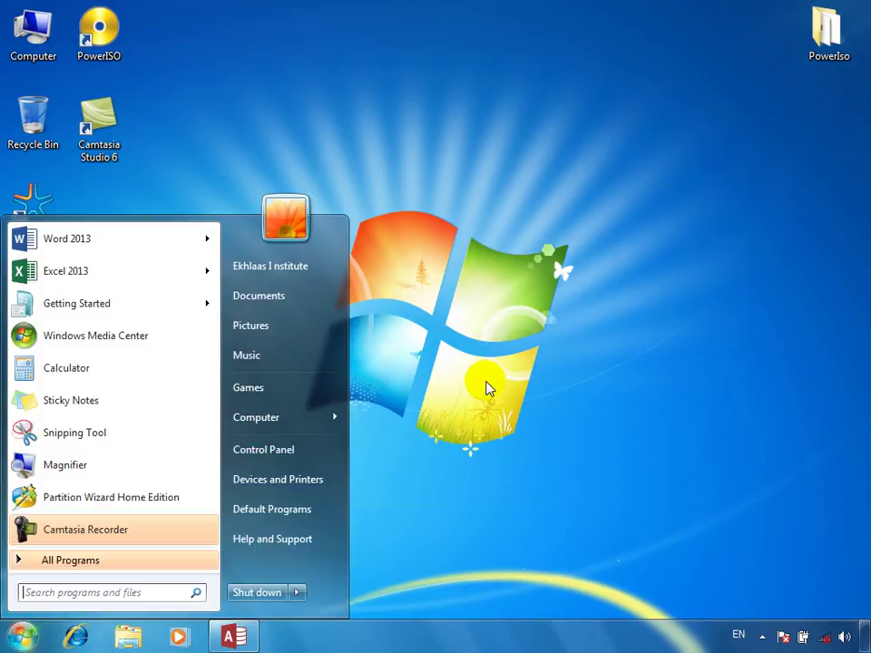
{"action": "type", "text": "notepad"}
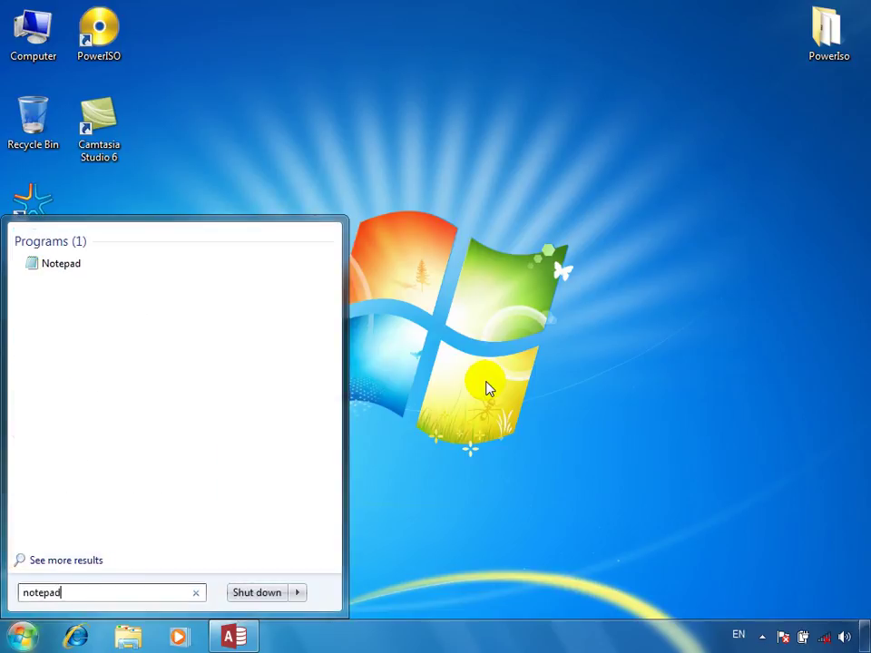
{"action": "key", "text": "Return"}
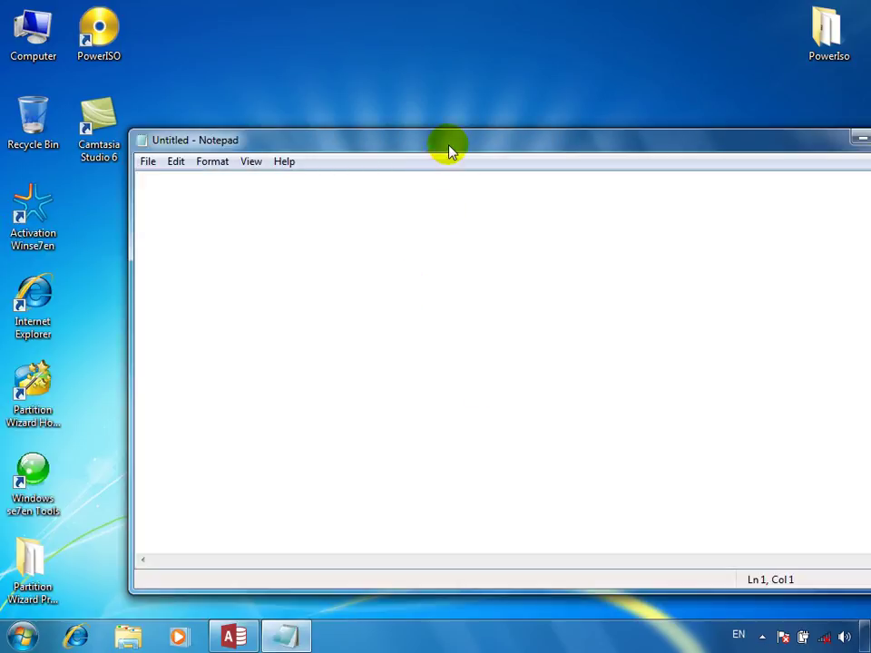
{"action": "double_click", "coordinate": [449, 145]}
- Set the Notepad font to Lucida Console, Bold, size 20
{"action": "left_click", "coordinate": [69, 27]}
{"action": "left_click", "coordinate": [101, 68]}
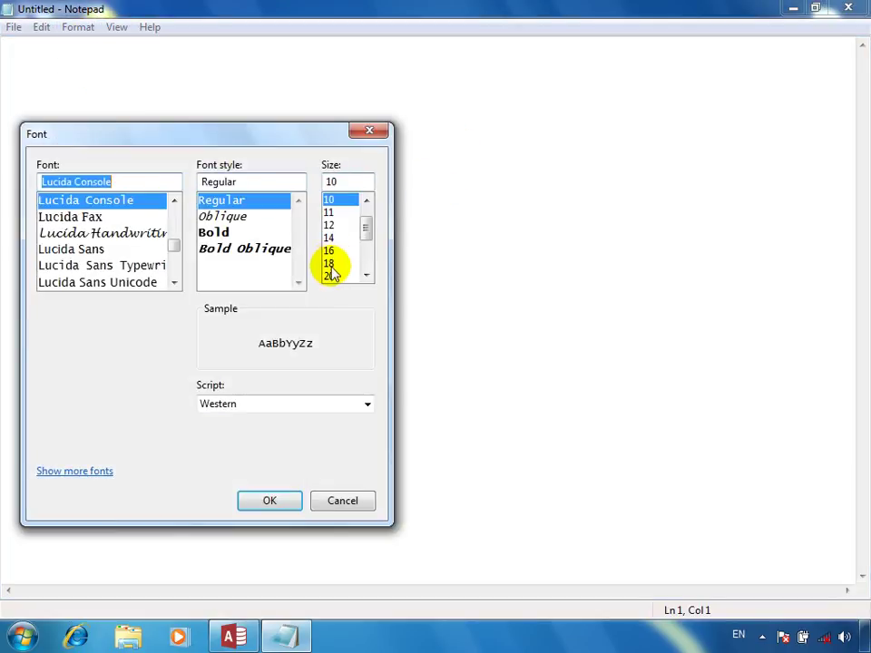
{"action": "left_click", "coordinate": [330, 275]}
{"action": "left_click", "coordinate": [237, 216]}
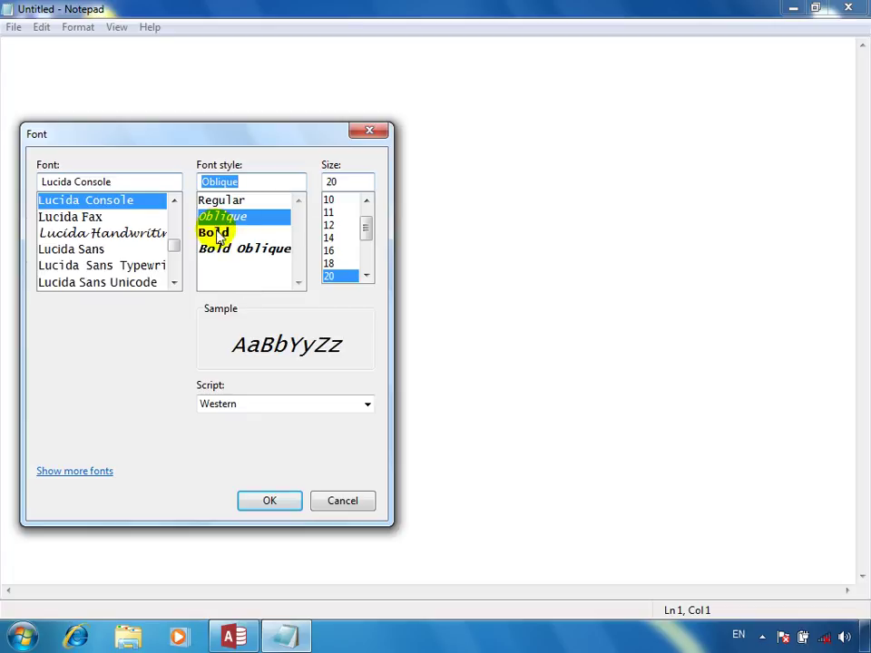
{"action": "left_click", "coordinate": [215, 230]}
{"action": "key", "text": "Return"}
- Write the heading RELATIONSHIP on the first line, indented by three tab stops, and start a new line
{"action": "key", "text": "Tab"}
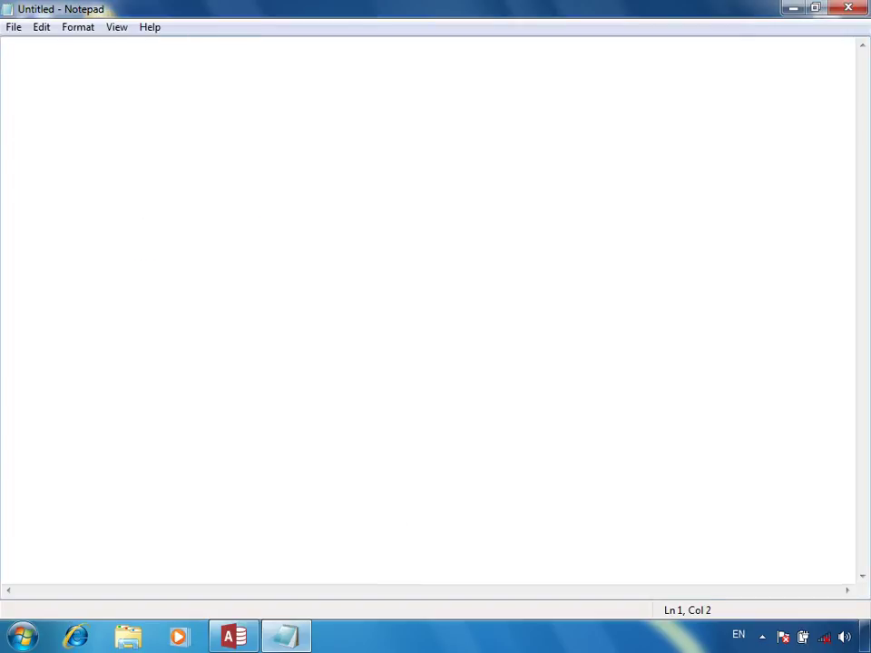
{"action": "key", "text": "Tab"}
{"action": "key", "text": "Tab"}
{"action": "type", "text": "RELATIONS"}
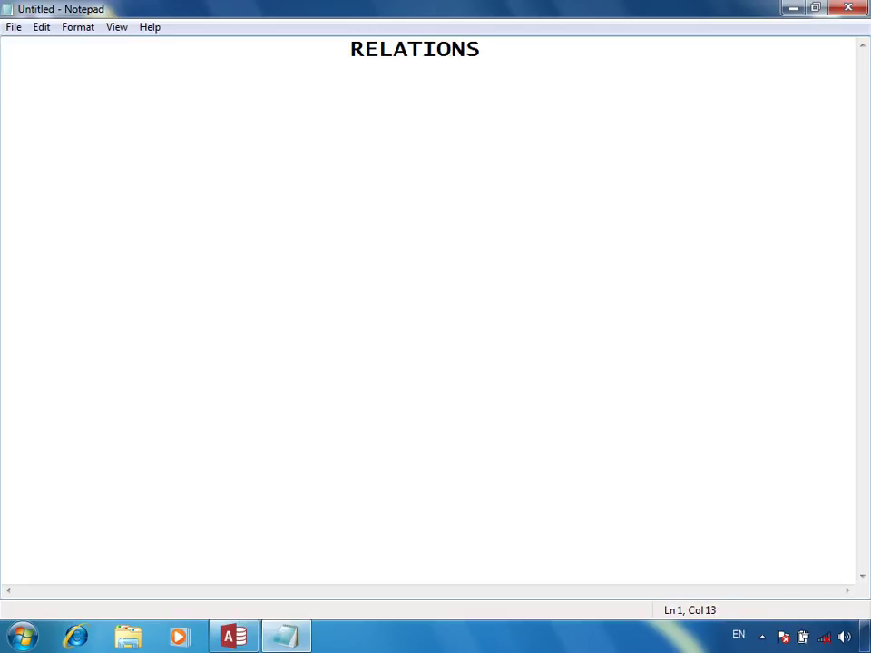
{"action": "type", "text": "HIP"}
{"action": "key", "text": "Return"}
- Begin the definition under the heading with "IT IS USED TO RESTIRCT INVALID"
{"action": "type", "text": "IT  IS USDD"}
{"action": "key", "text": "BackSpace"}
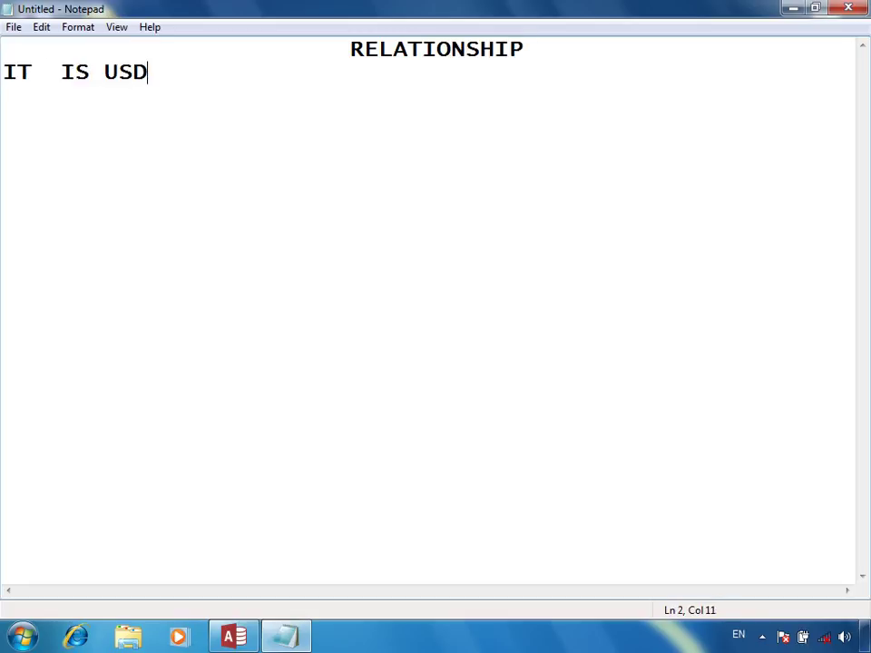
{"action": "key", "text": "BackSpace"}
{"action": "type", "text": "ESE"}
{"action": "key", "text": "BackSpace"}
{"action": "key", "text": "BackSpace"}
{"action": "type", "text": "D TO RE"}
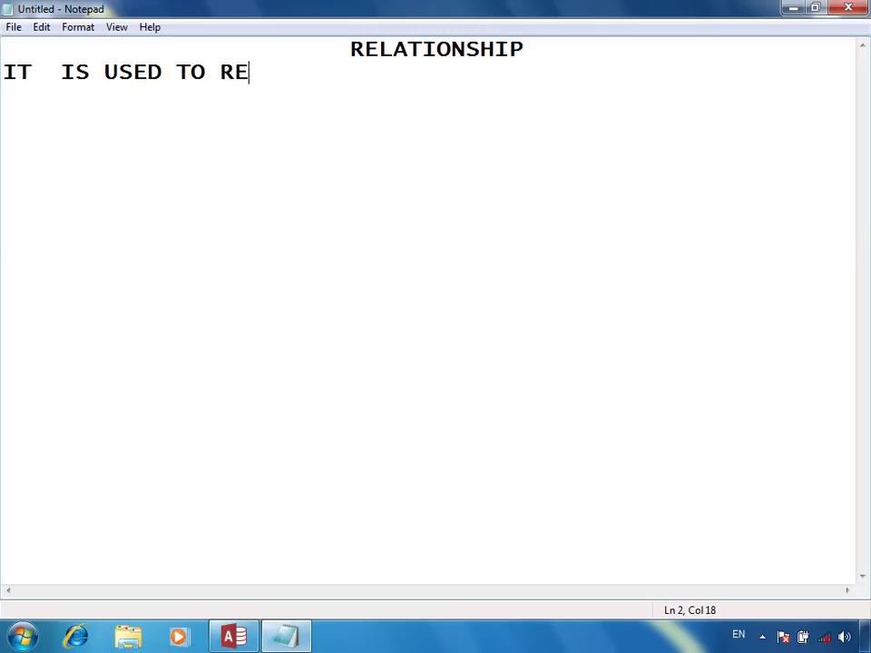
{"action": "type", "text": "STIR"}
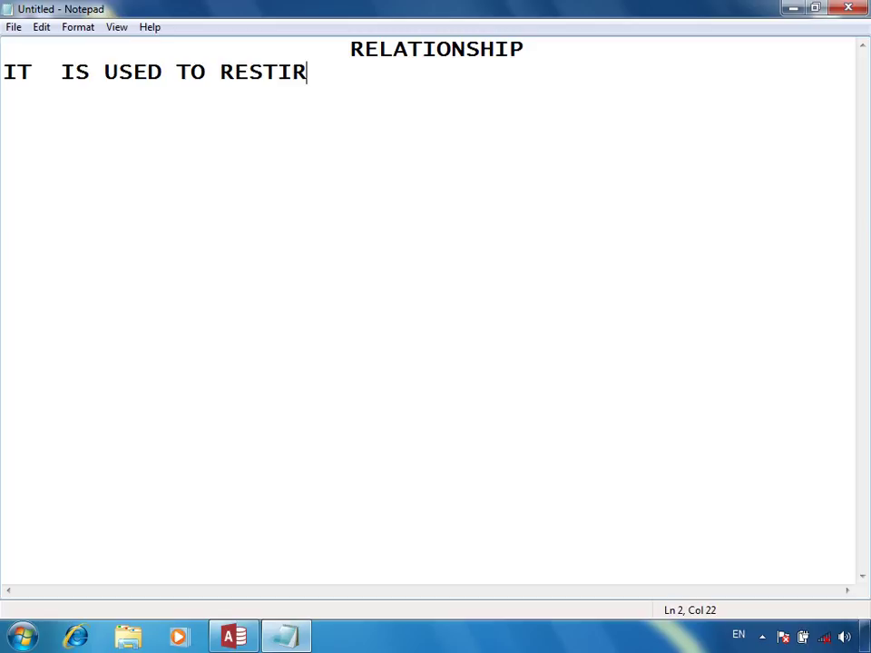
{"action": "type", "text": "CT INVALID"}
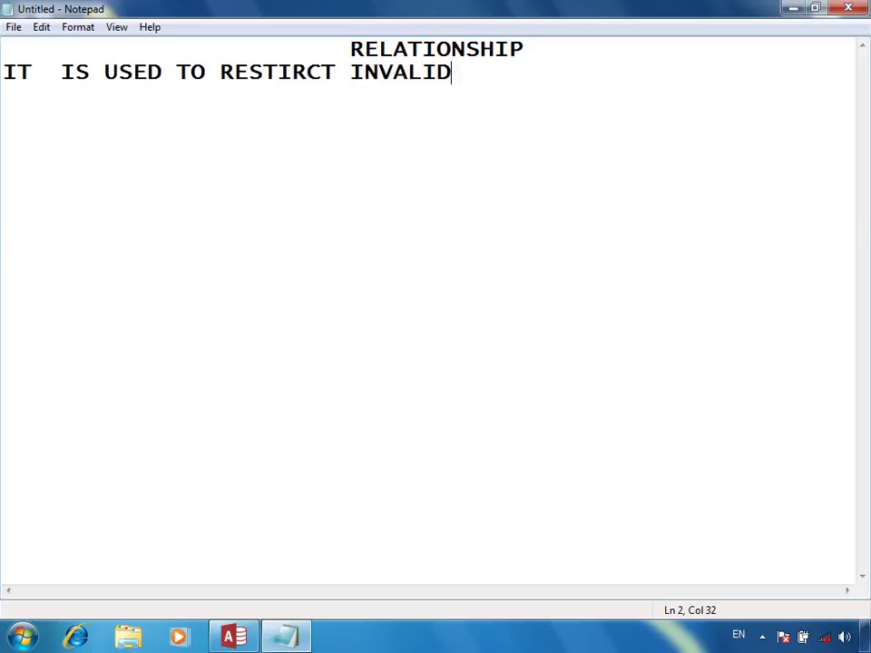
- Complete the definition line with "DATA AGAINST DATABASE"
{"action": "type", "text": " DATE IN"}
{"action": "key", "text": "BackSpace"}
{"action": "key", "text": "BackSpace"}
{"action": "key", "text": "BackSpace"}
{"action": "key", "text": "BackSpace"}
{"action": "key", "text": "BackSpace"}
{"action": "type", "text": "A "}
{"action": "type", "text": "AGINS"}
{"action": "key", "text": "BackSpace"}
{"action": "key", "text": "BackSpace"}
{"action": "key", "text": "BackSpace"}
{"action": "type", "text": "AING"}
{"action": "key", "text": "BackSpace"}
{"action": "type", "text": "ST "}
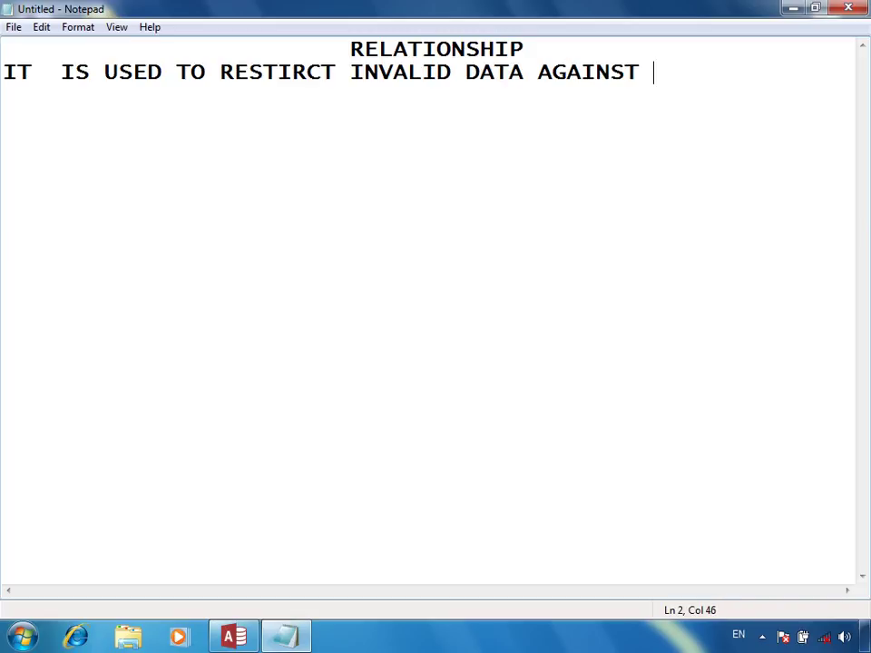
{"action": "type", "text": "DATABASE"}
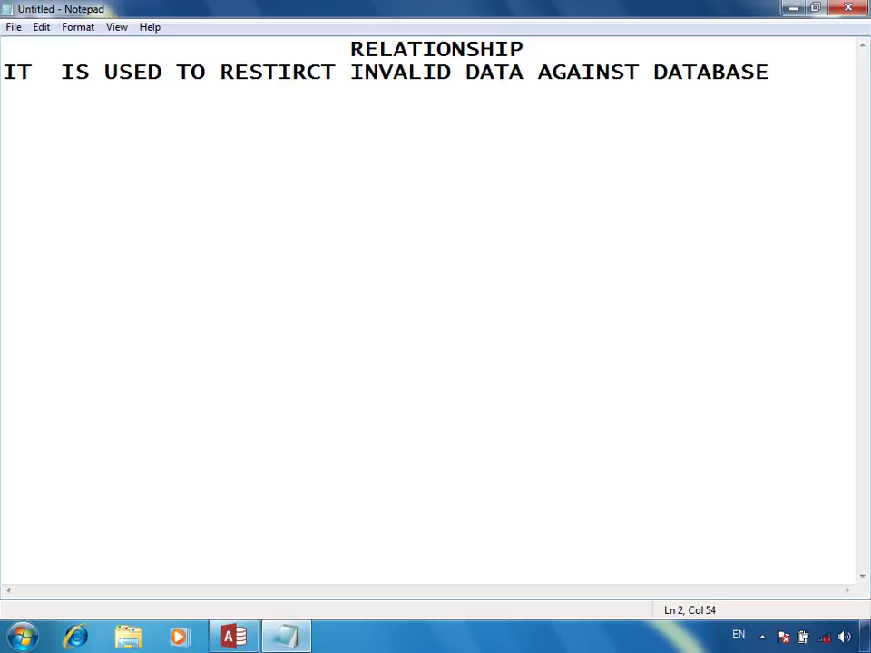